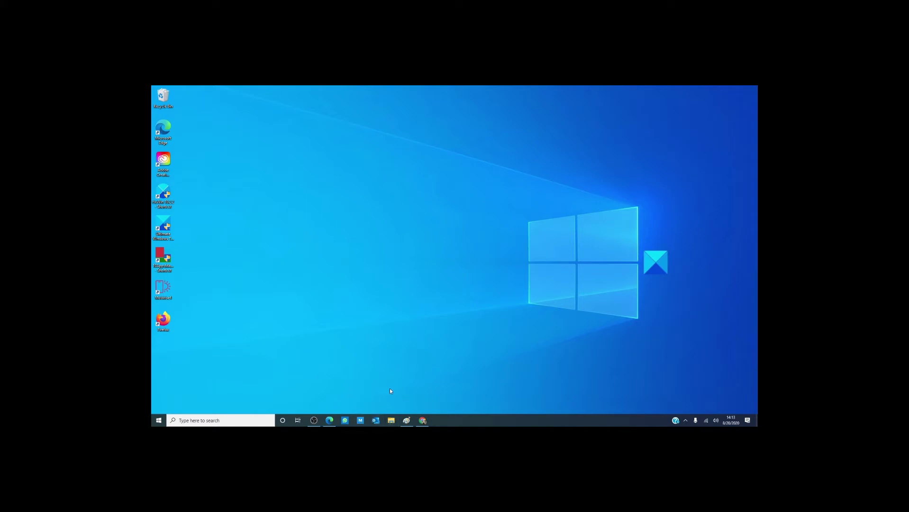
# Step: Open the Start menu to browse the recently added and alphabetical apps
pyautogui.click(165, 422)
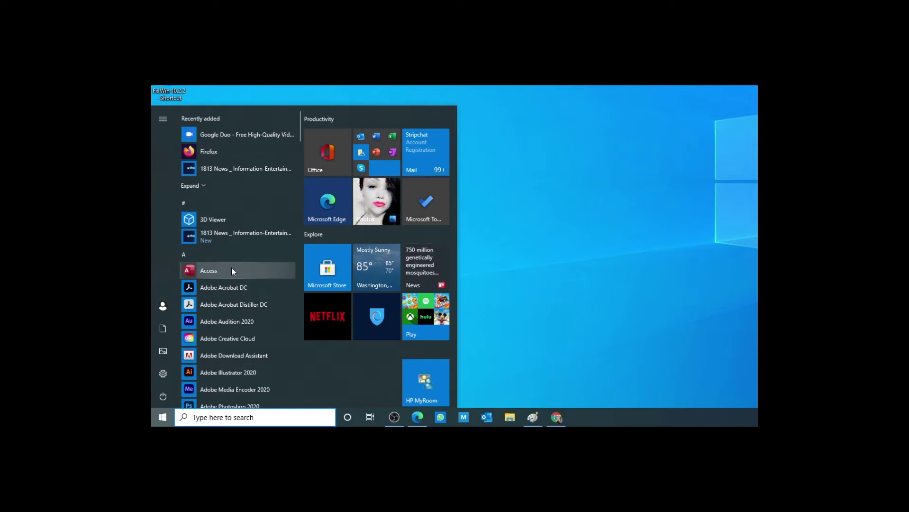
pyautogui.scroll(-3, 233, 271)
pyautogui.scroll(-4, 231, 270)
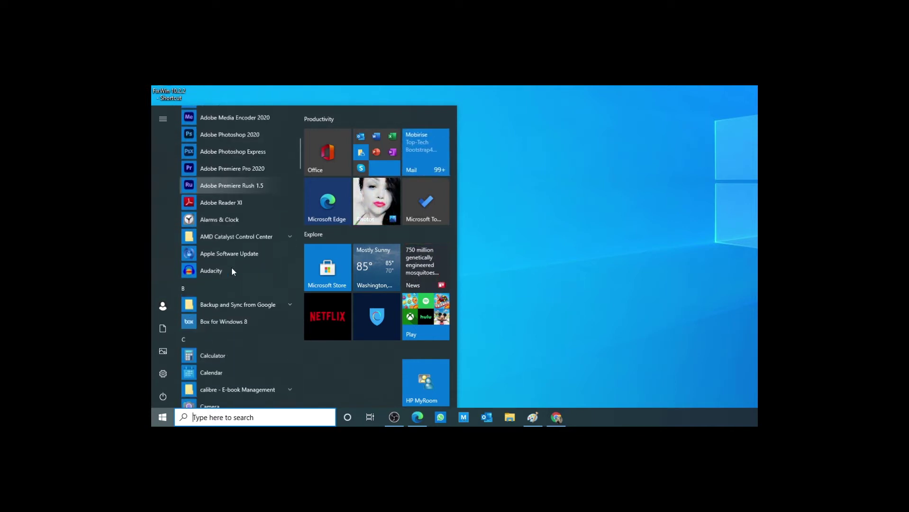
pyautogui.scroll(-7, 232, 270)
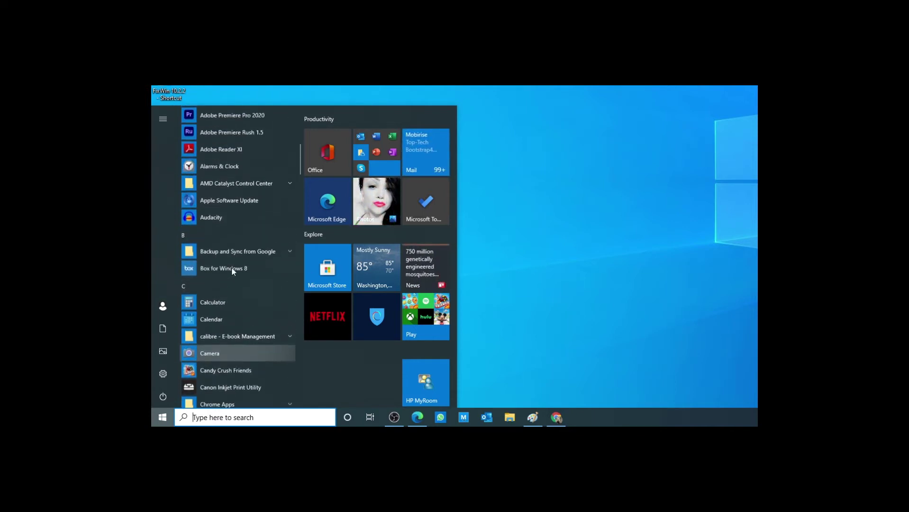
pyautogui.scroll(-7, 231, 269)
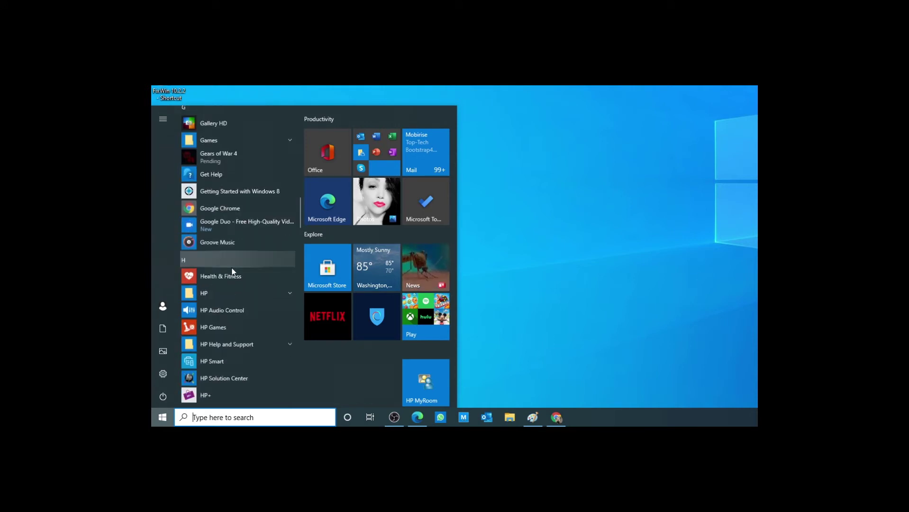
pyautogui.scroll(-8, 231, 268)
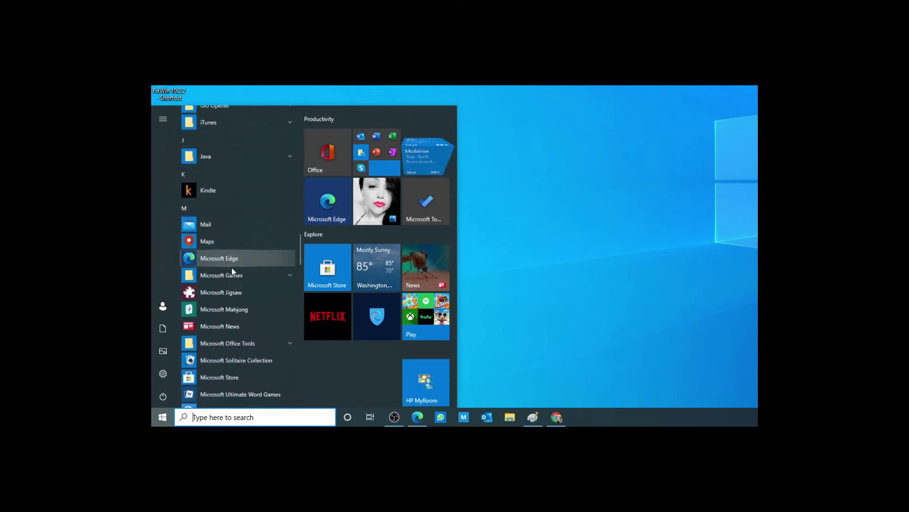
pyautogui.scroll(-7, 232, 270)
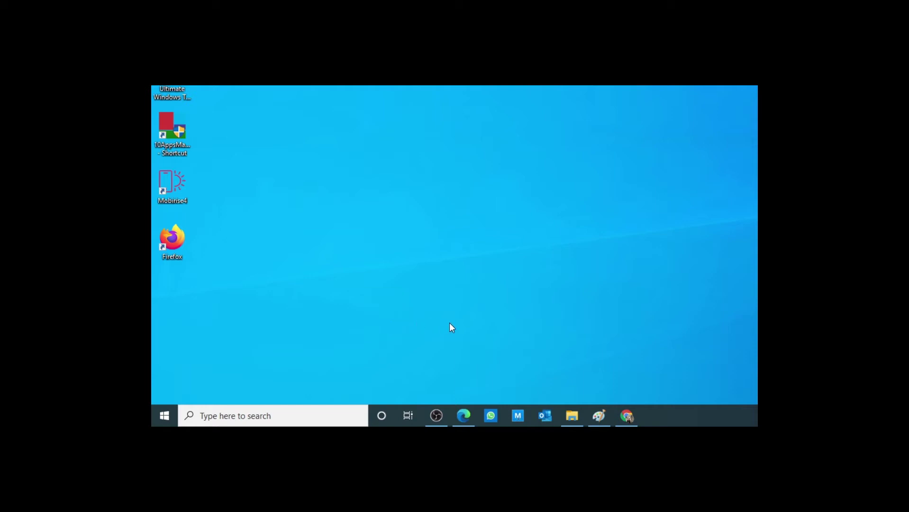
# Step: Open File Explorer at Quick access from the taskbar and bring up its layout options
pyautogui.moveTo(577, 416)
pyautogui.click(577, 416)
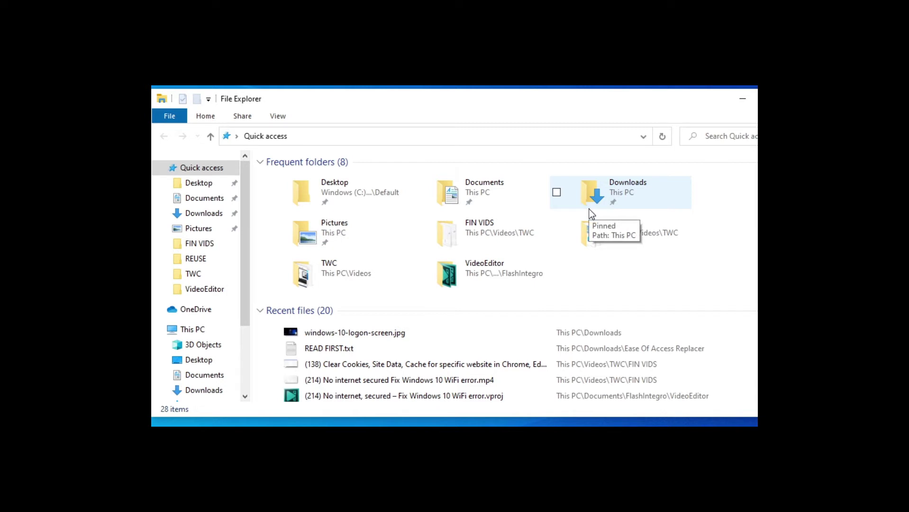
pyautogui.click(277, 116)
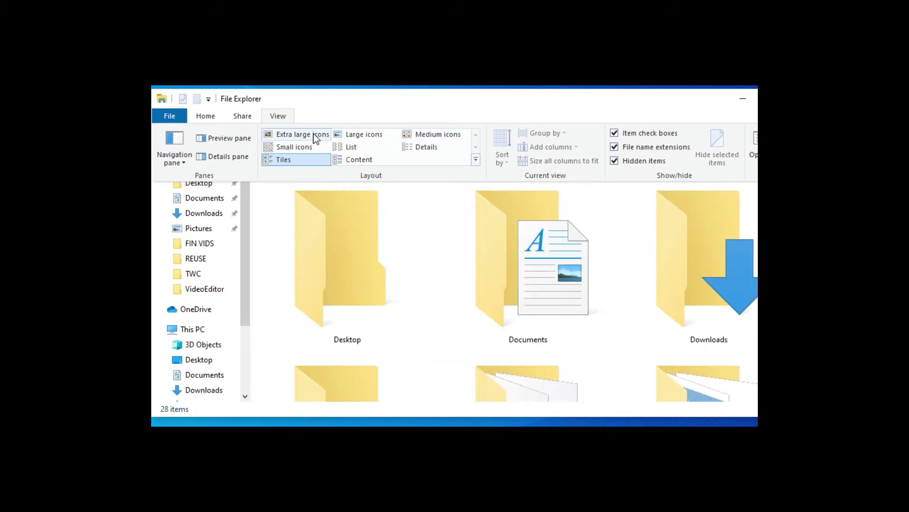
# Step: Dismiss the layout options without changing the Quick access view
pyautogui.press('Escape')
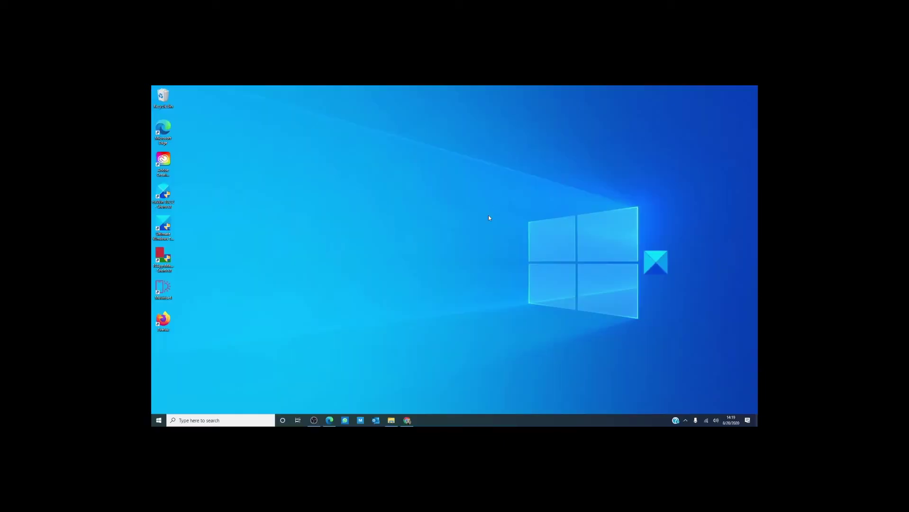
# Step: Open Display settings from the desktop menu and expand the Scale and layout percentage list
pyautogui.rightClick(479, 225)
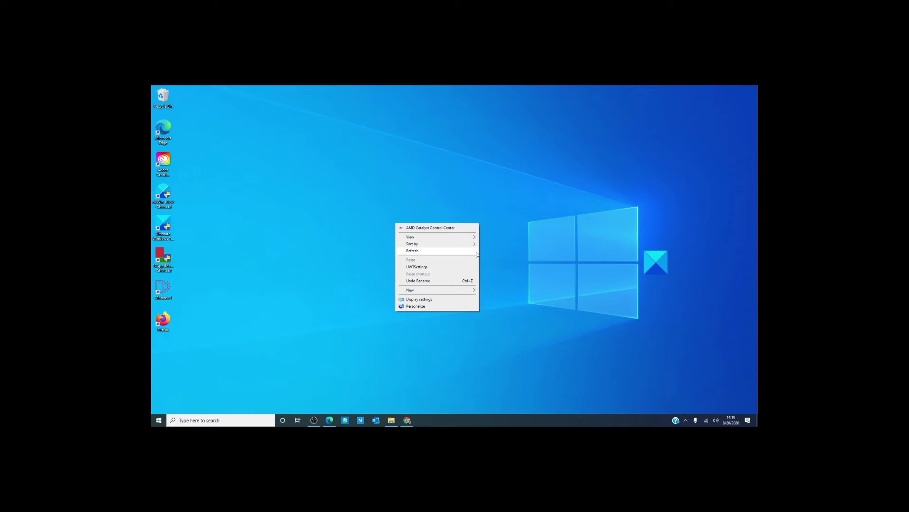
pyautogui.click(455, 299)
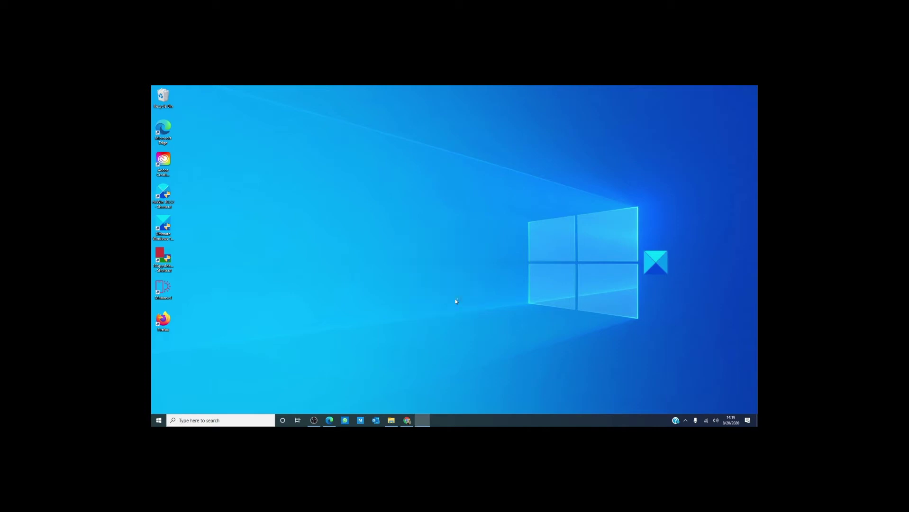
pyautogui.scroll(-5, 547, 175)
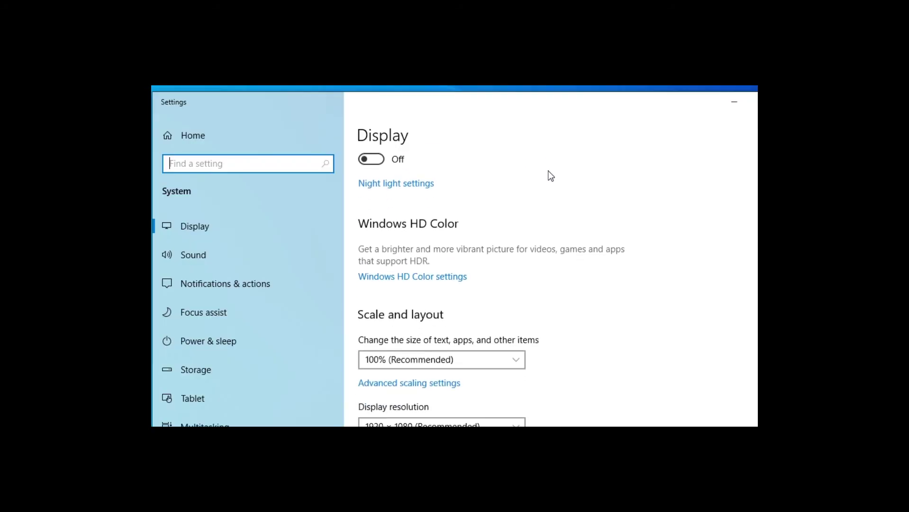
pyautogui.scroll(-1, 549, 171)
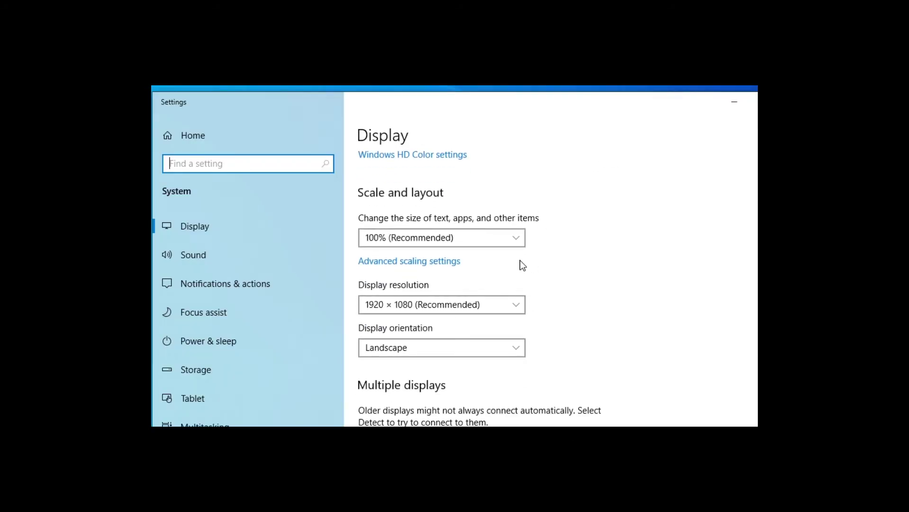
pyautogui.click(517, 242)
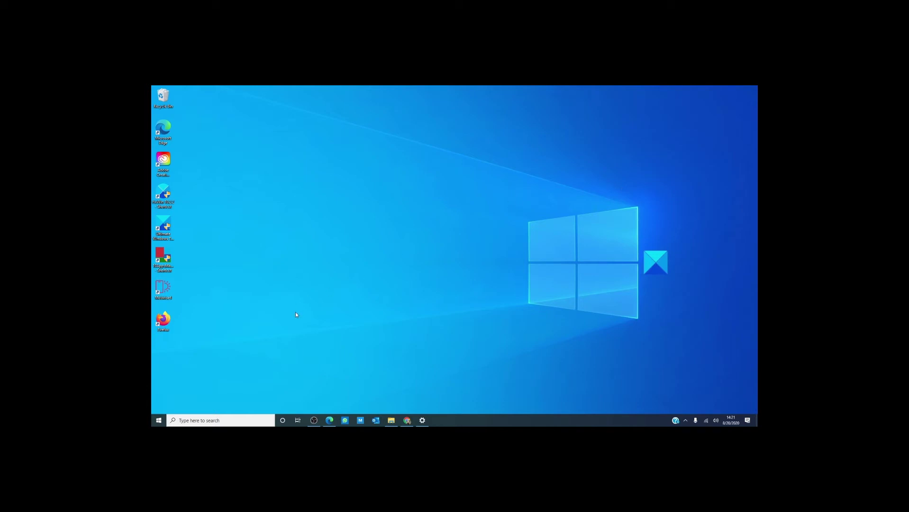
pyautogui.click(225, 422)
pyautogui.moveTo(408, 419)
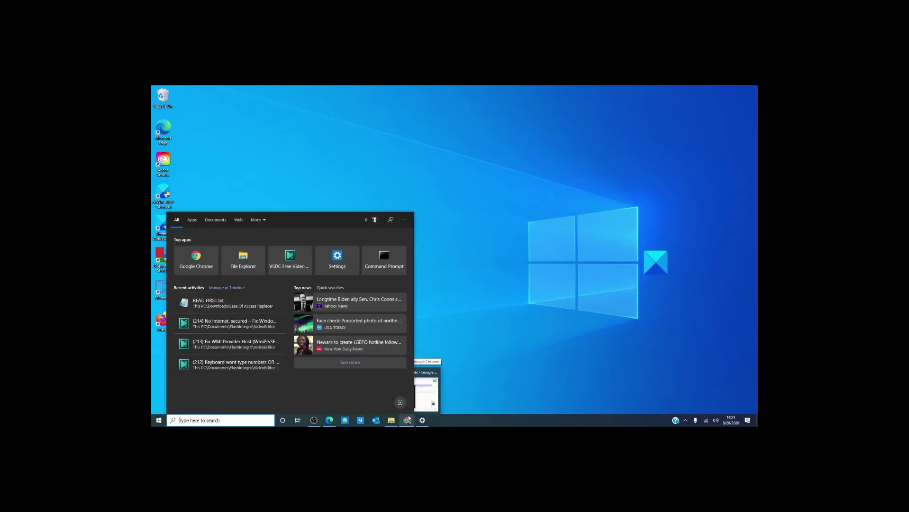
pyautogui.write('no')
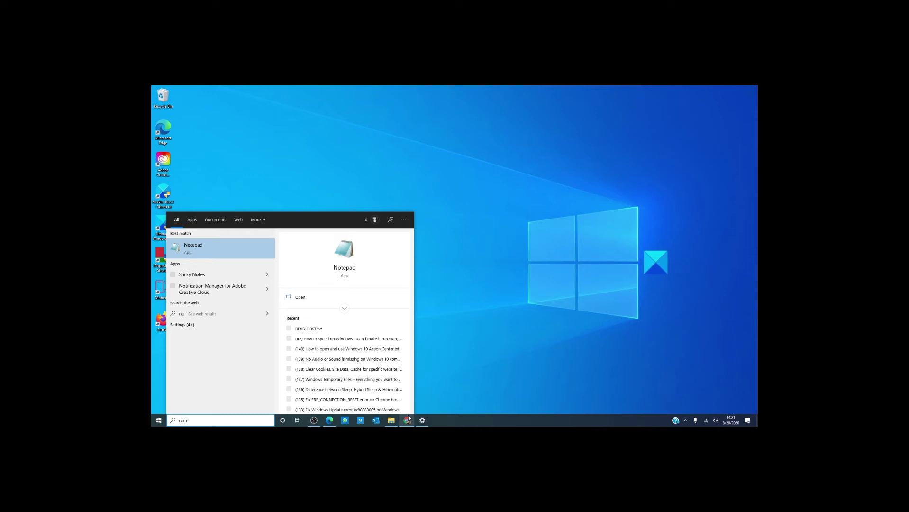
pyautogui.write('internet')
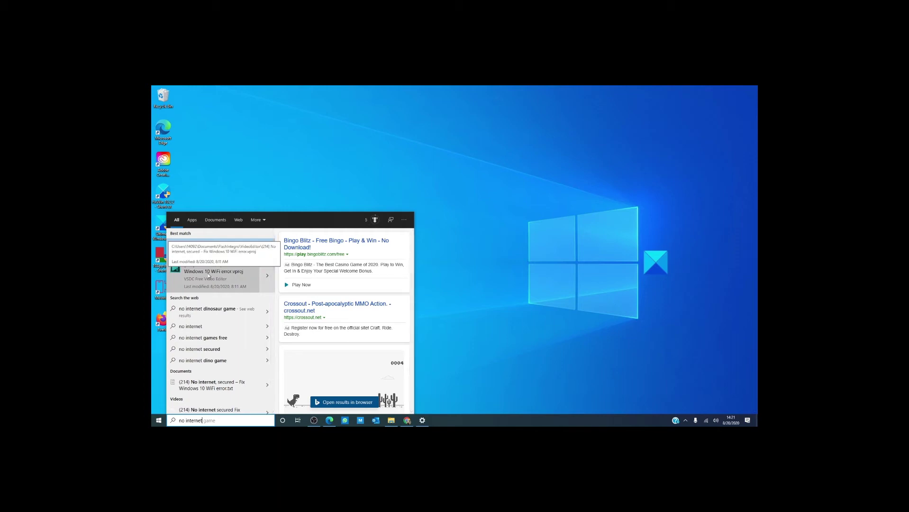
pyautogui.click(452, 282)
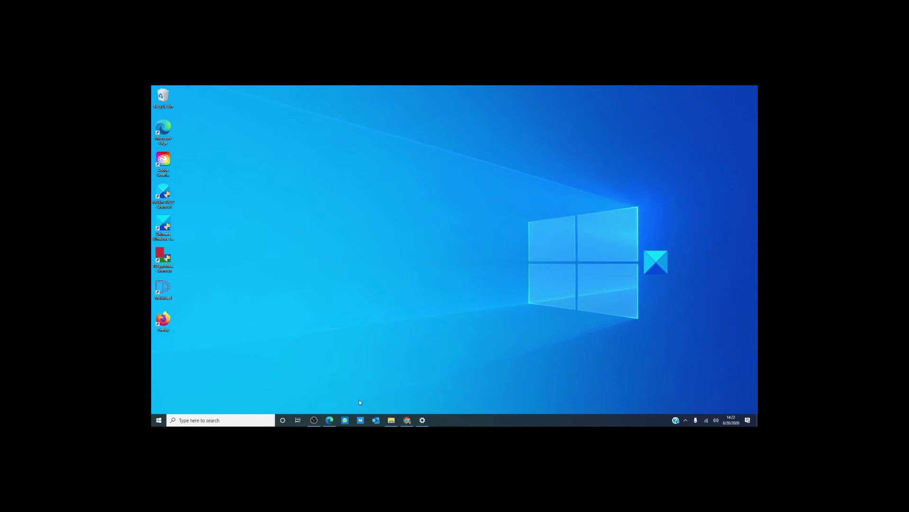
pyautogui.click(238, 420)
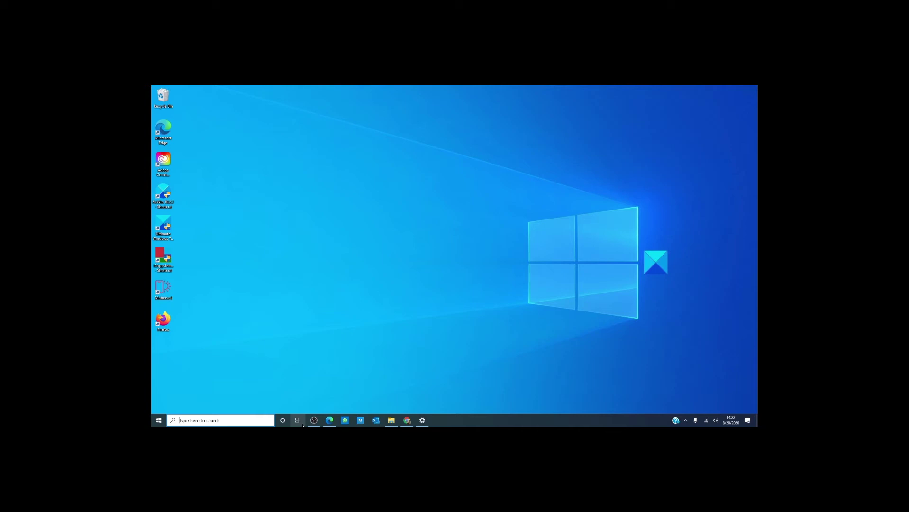
# Step: Dismiss the Notepad search, scroll the Start menu apps to W, and expand Windows Accessories
pyautogui.write('notep')
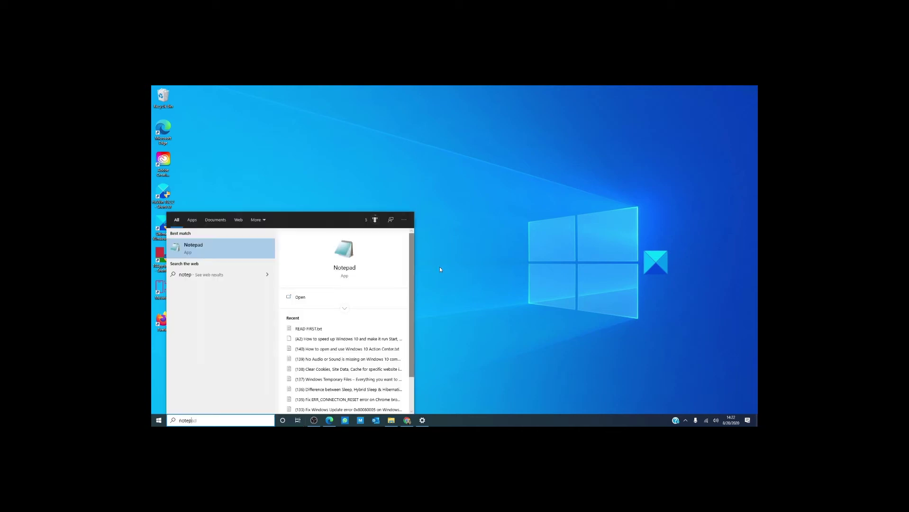
pyautogui.click(460, 247)
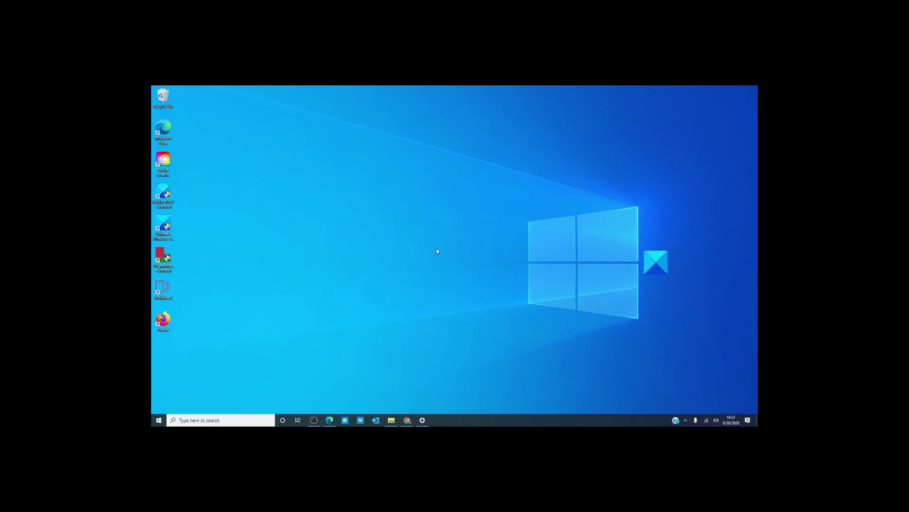
pyautogui.click(160, 418)
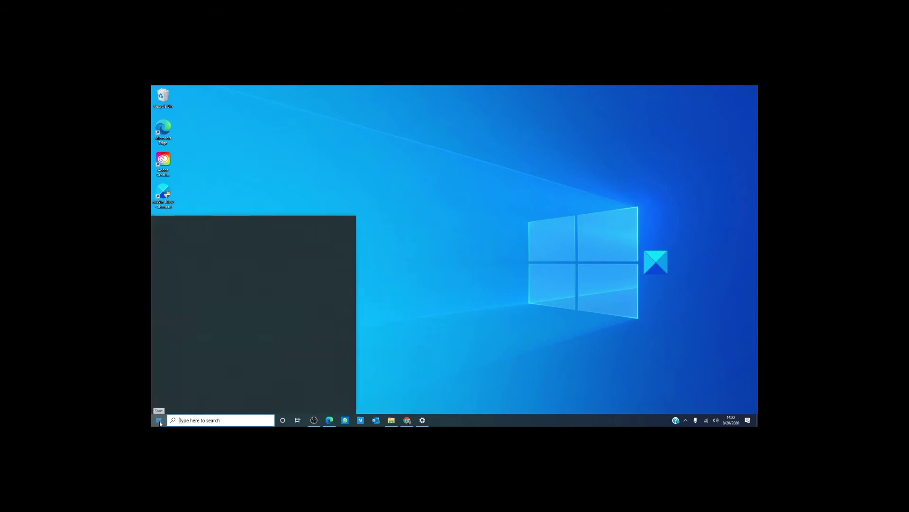
pyautogui.scroll(-5, 226, 304)
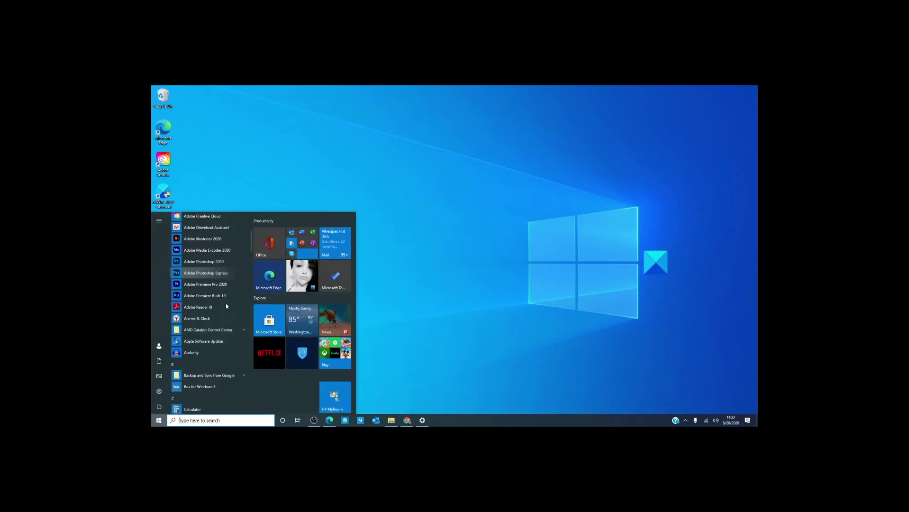
pyautogui.scroll(-5, 226, 303)
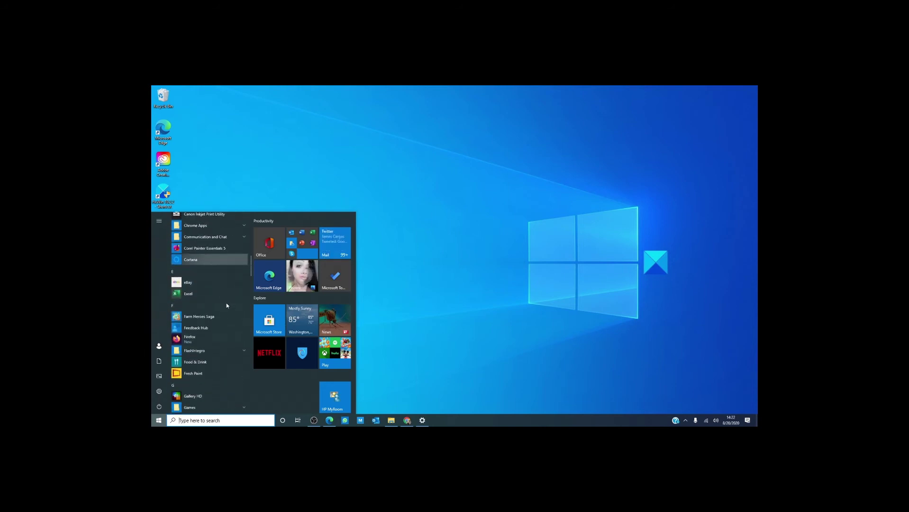
pyautogui.scroll(-10, 228, 306)
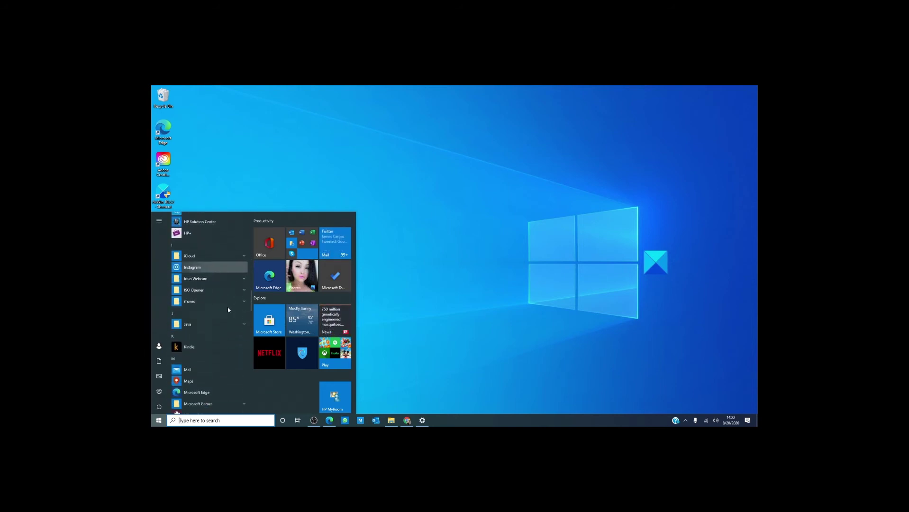
pyautogui.scroll(-10, 227, 309)
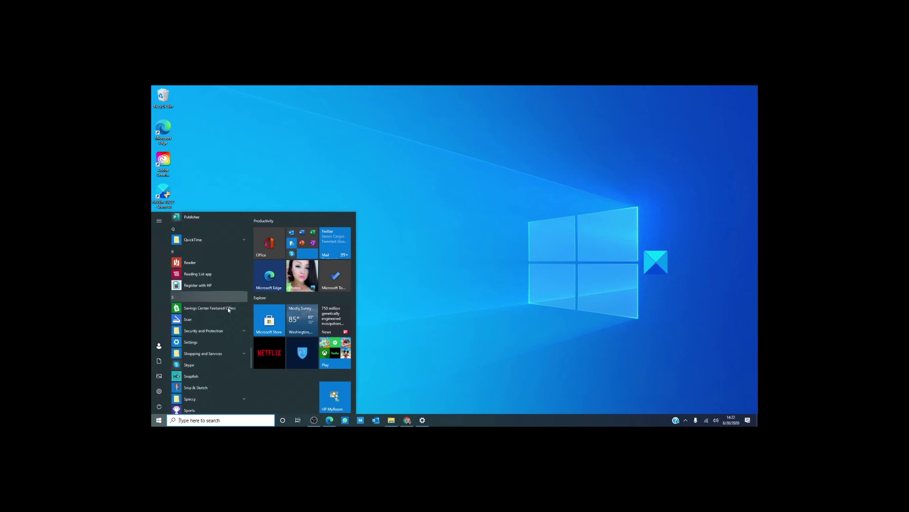
pyautogui.scroll(-5, 227, 309)
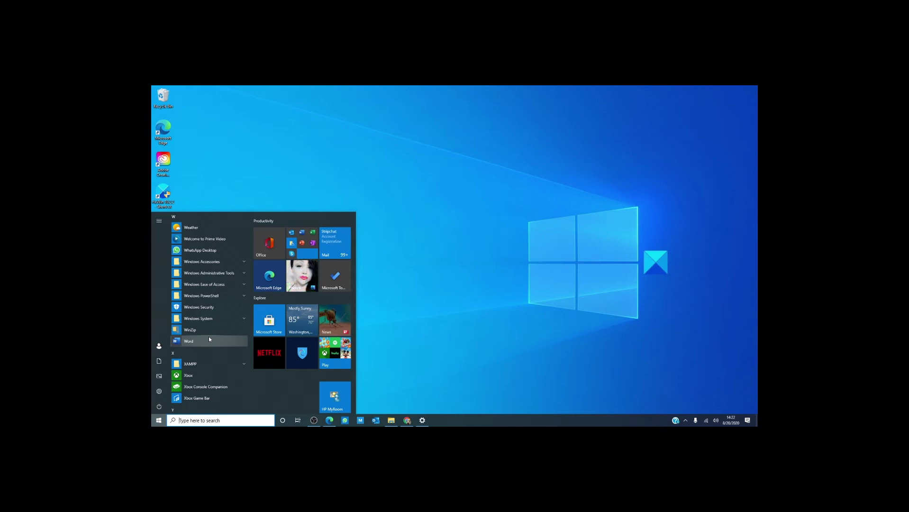
pyautogui.click(244, 263)
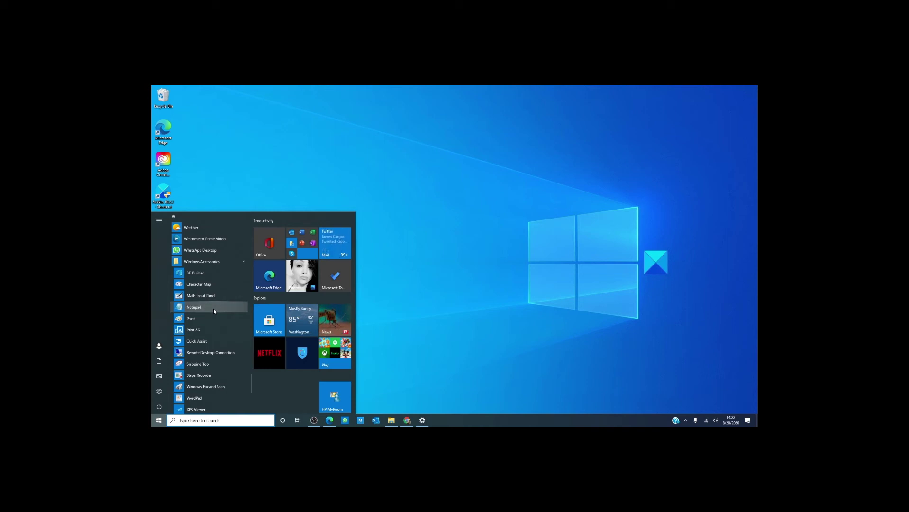
# Step: Pin Notepad to the taskbar through its More context submenu
pyautogui.rightClick(213, 311)
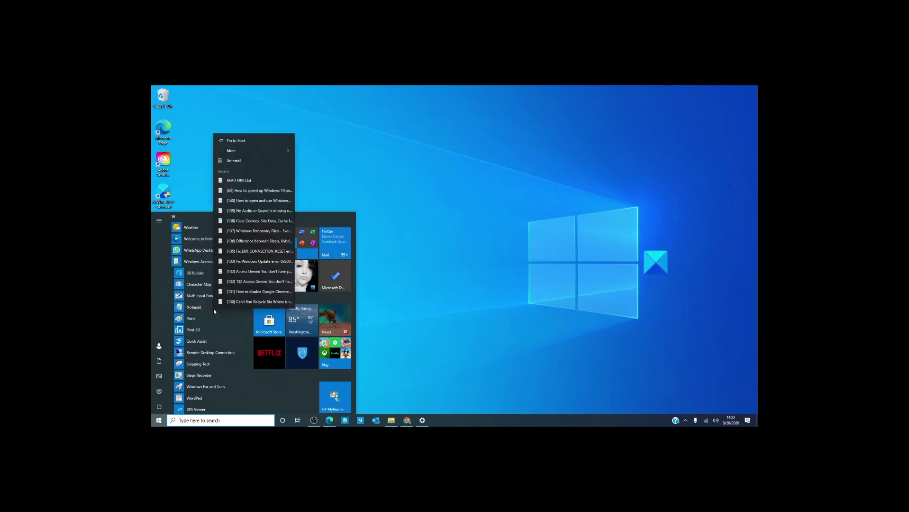
pyautogui.click(242, 152)
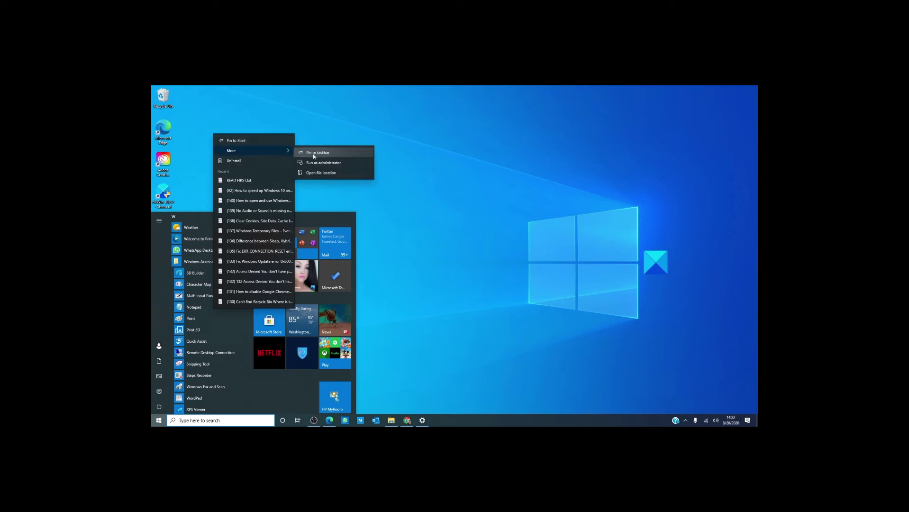
pyautogui.click(313, 154)
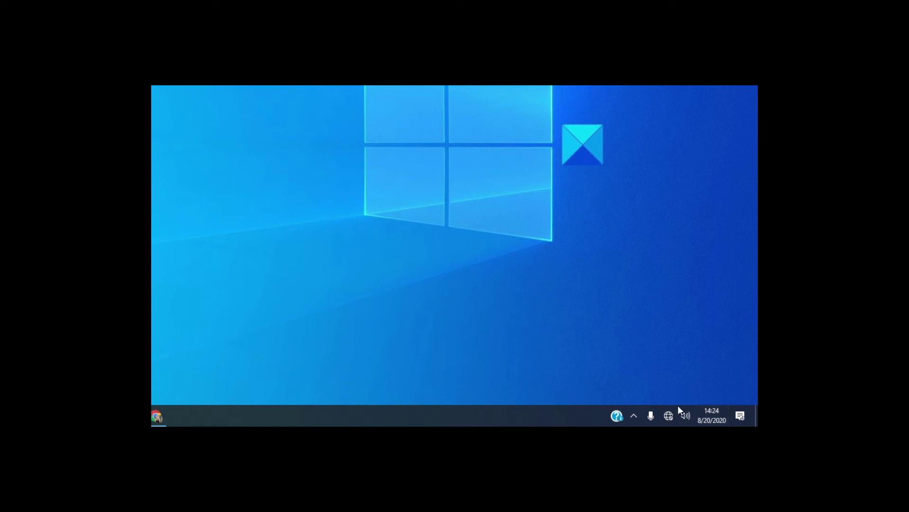
# Step: Connect to the first secured Wi-Fi network from the system tray's network list
pyautogui.moveTo(671, 412)
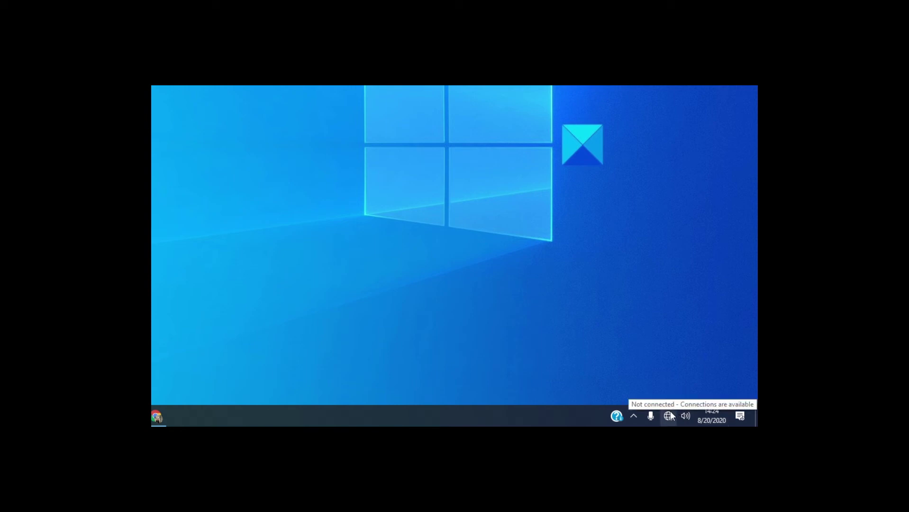
pyautogui.click(669, 416)
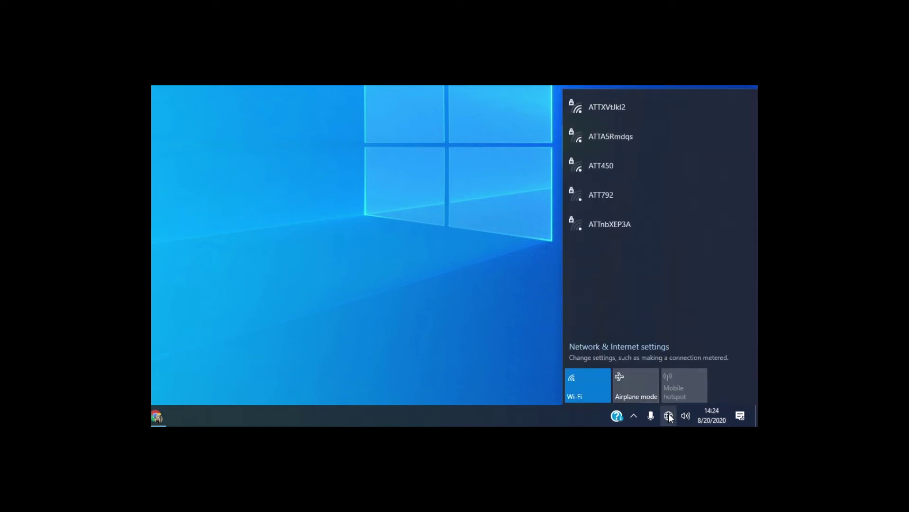
pyautogui.click(606, 106)
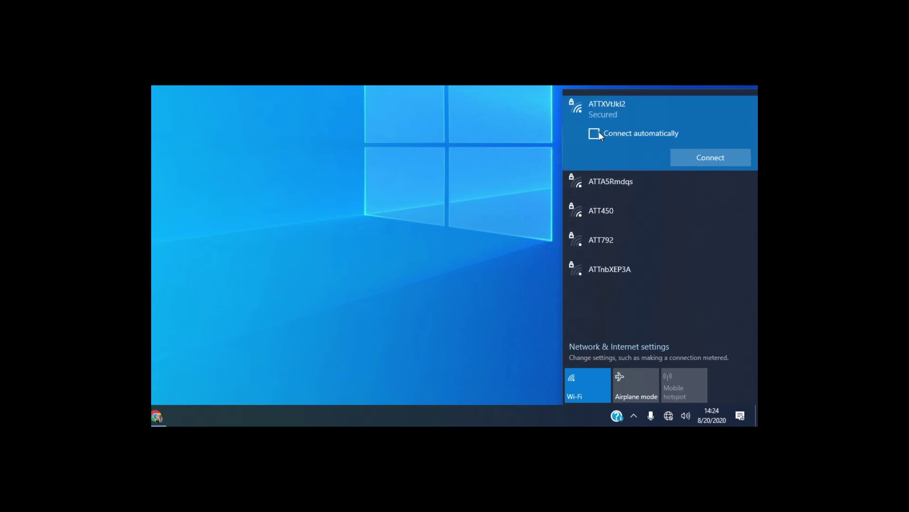
pyautogui.click(698, 164)
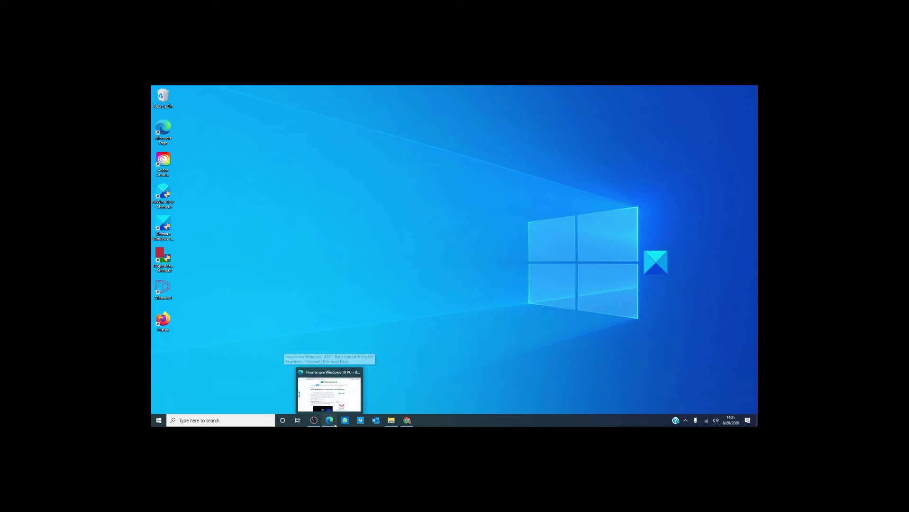
# Step: Load the pasted Garageband alternatives article URL in Edge, then show the desktop
pyautogui.click(334, 421)
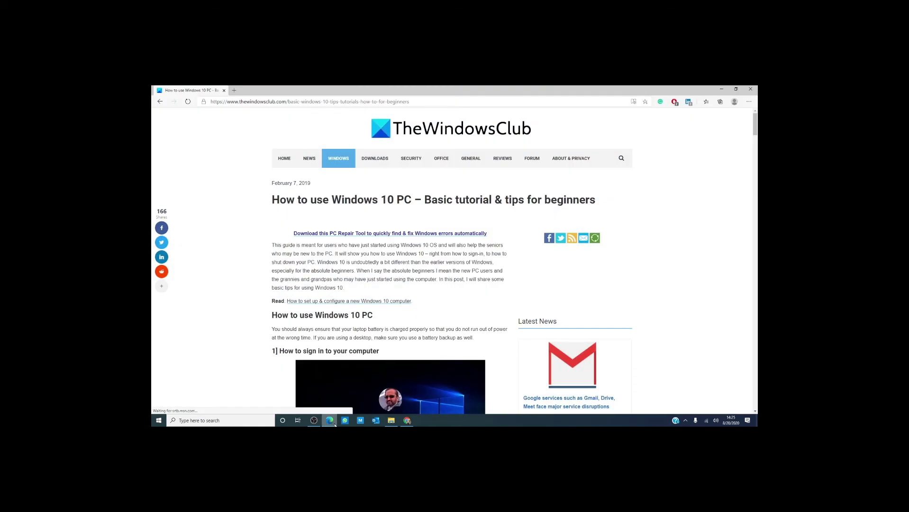
pyautogui.click(417, 103)
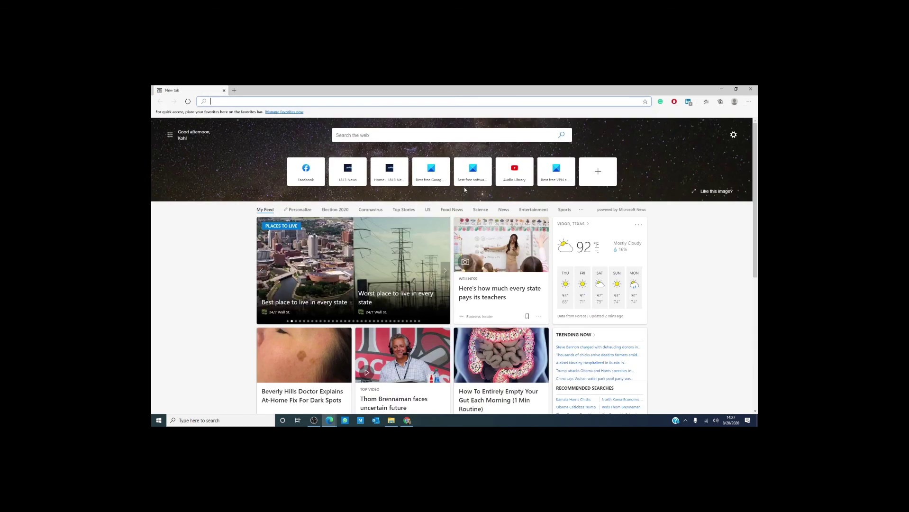
pyautogui.write('https://www.thewindowsclub.com/garageband-alternatives-for-windows/')
pyautogui.press('Return')
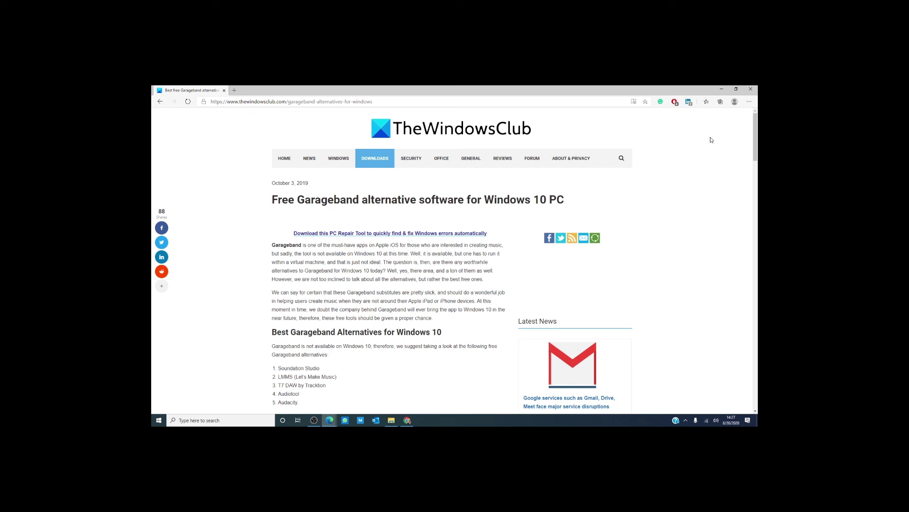
pyautogui.press('super+d')
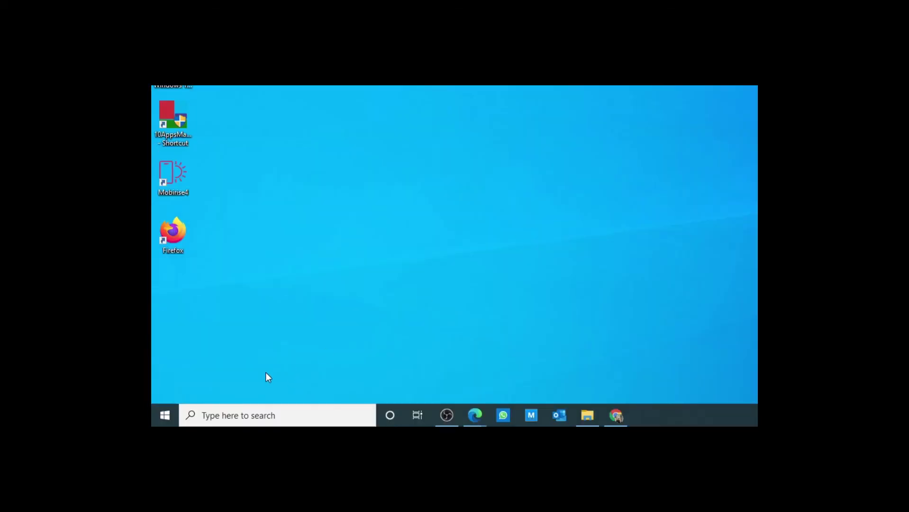
# Step: Open the Start menu's Power options showing Sleep, Hibernate, Shut down and Restart
pyautogui.click(165, 419)
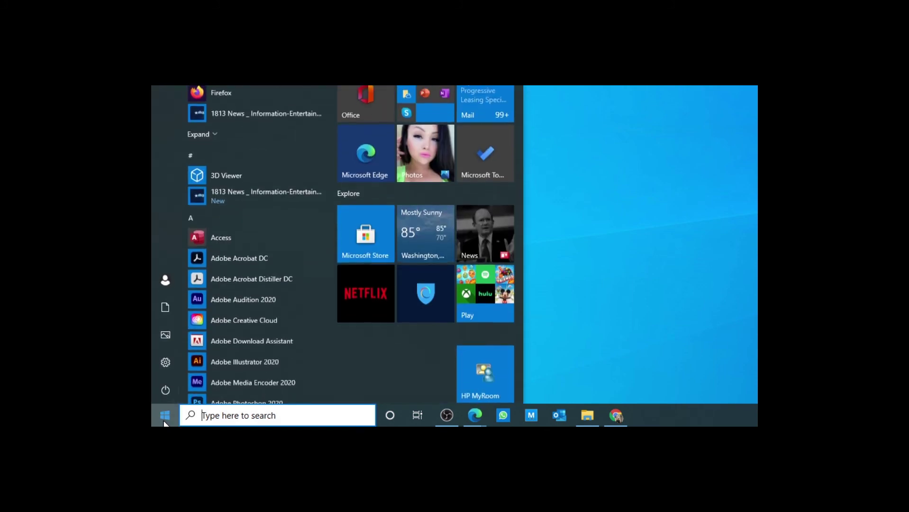
pyautogui.moveTo(178, 390)
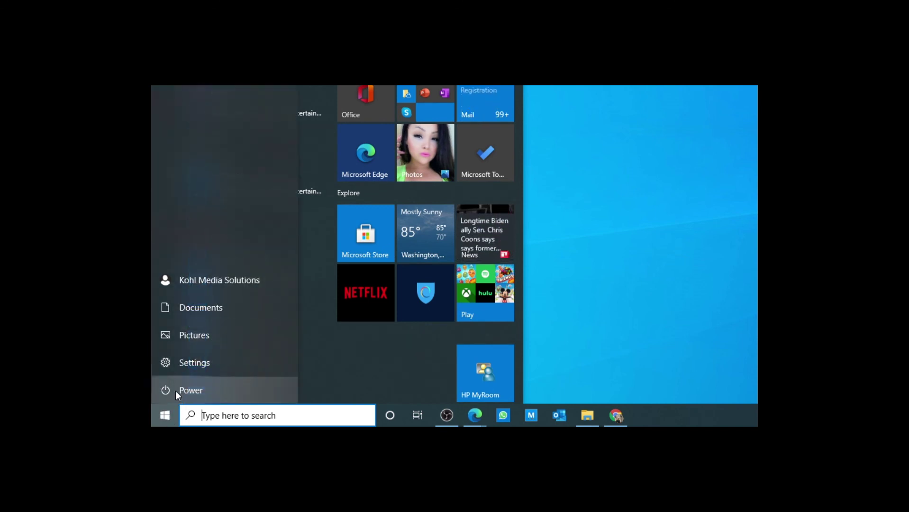
pyautogui.click(185, 389)
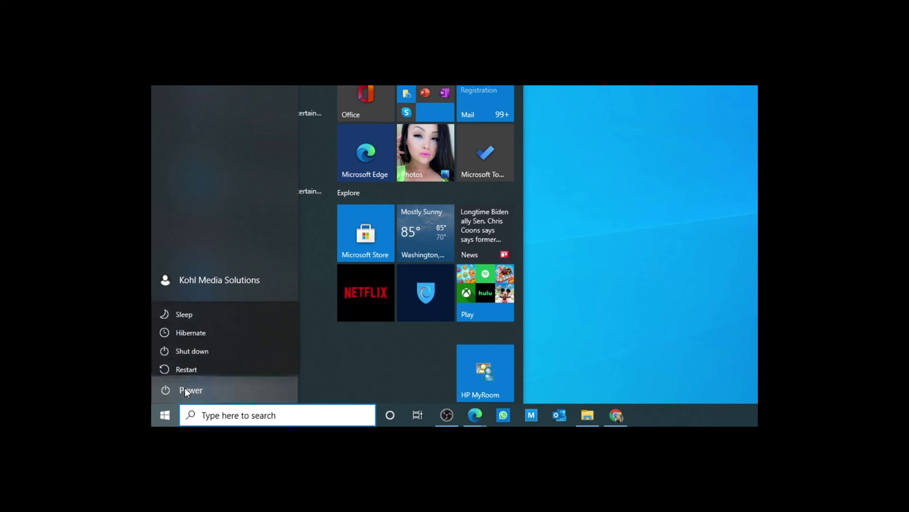